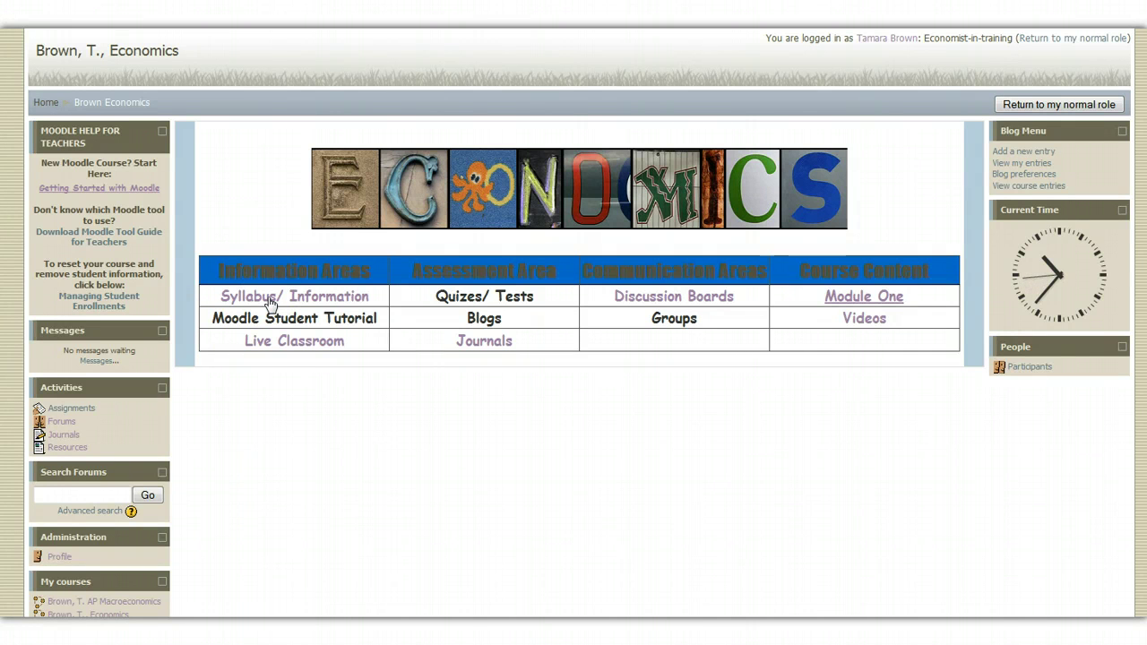
- Go from the Live Classroom area to the Module One Taxes page listing its six steps
left_click(280, 350)
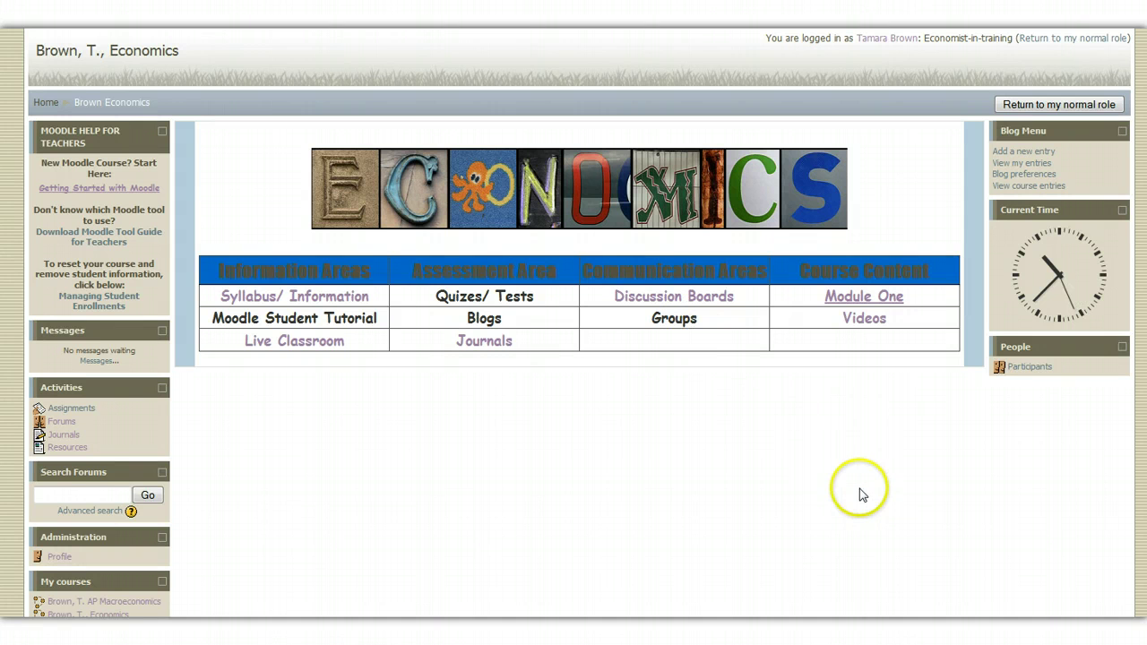
left_click(842, 305)
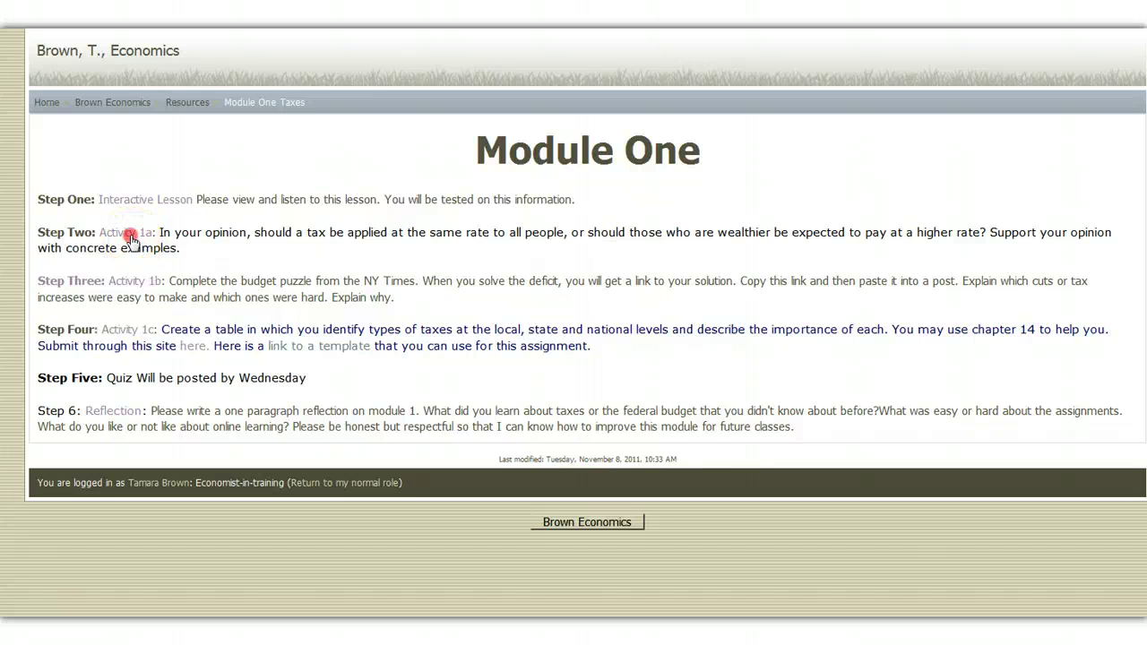
right_click(135, 236)
left_click(152, 263)
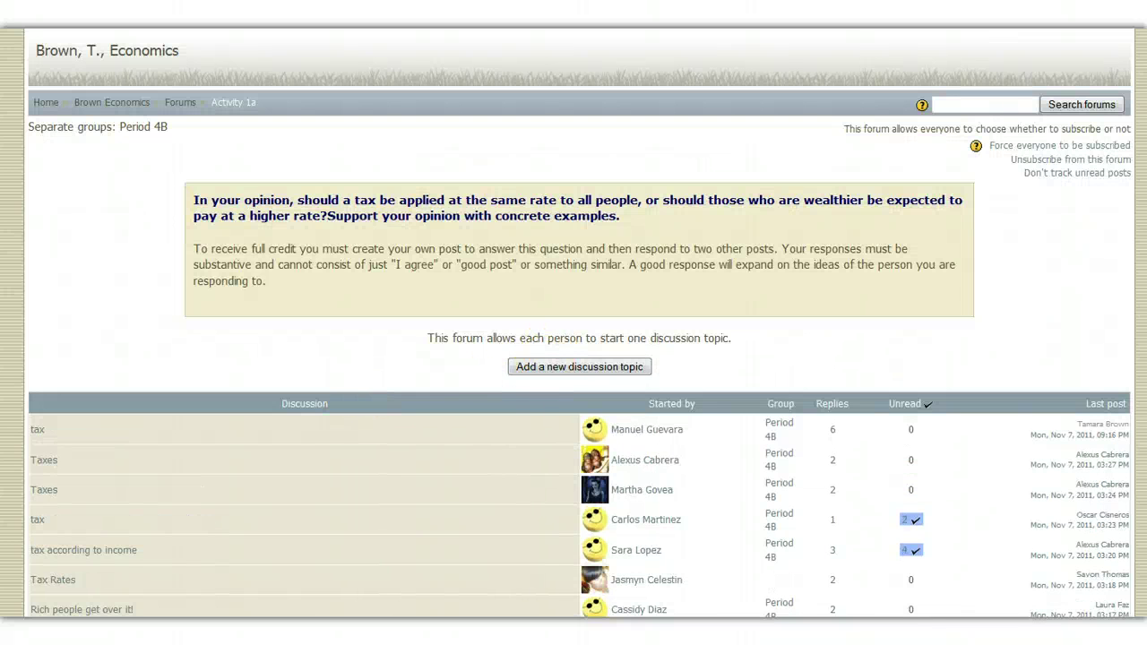
left_click(11, 45)
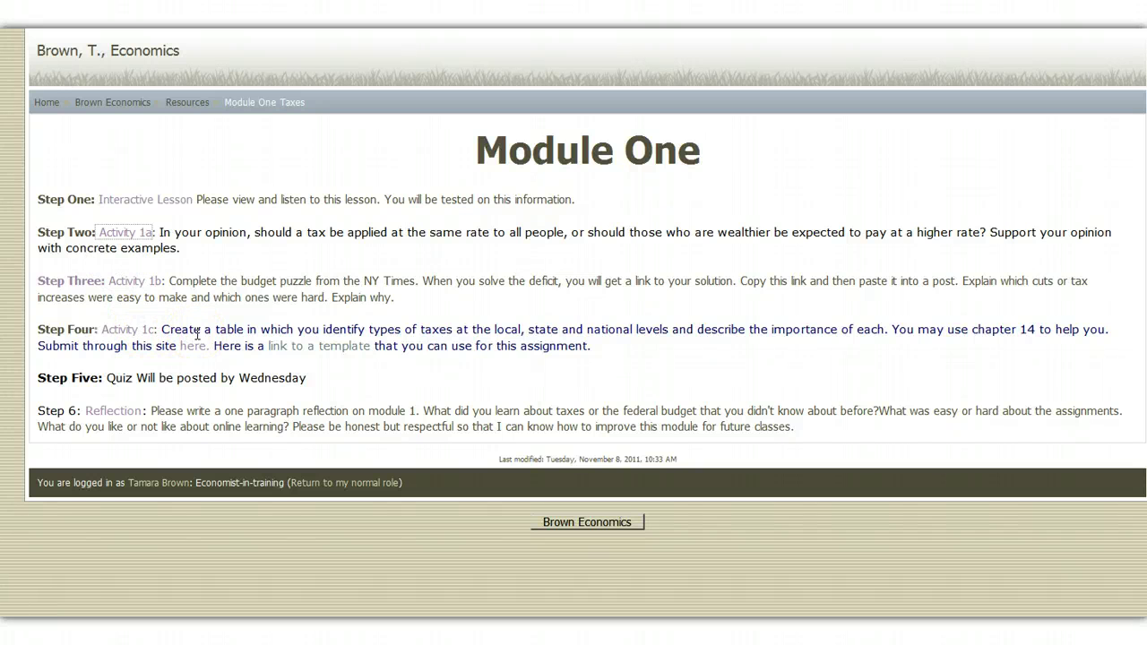
left_click_drag(161, 330, 865, 329)
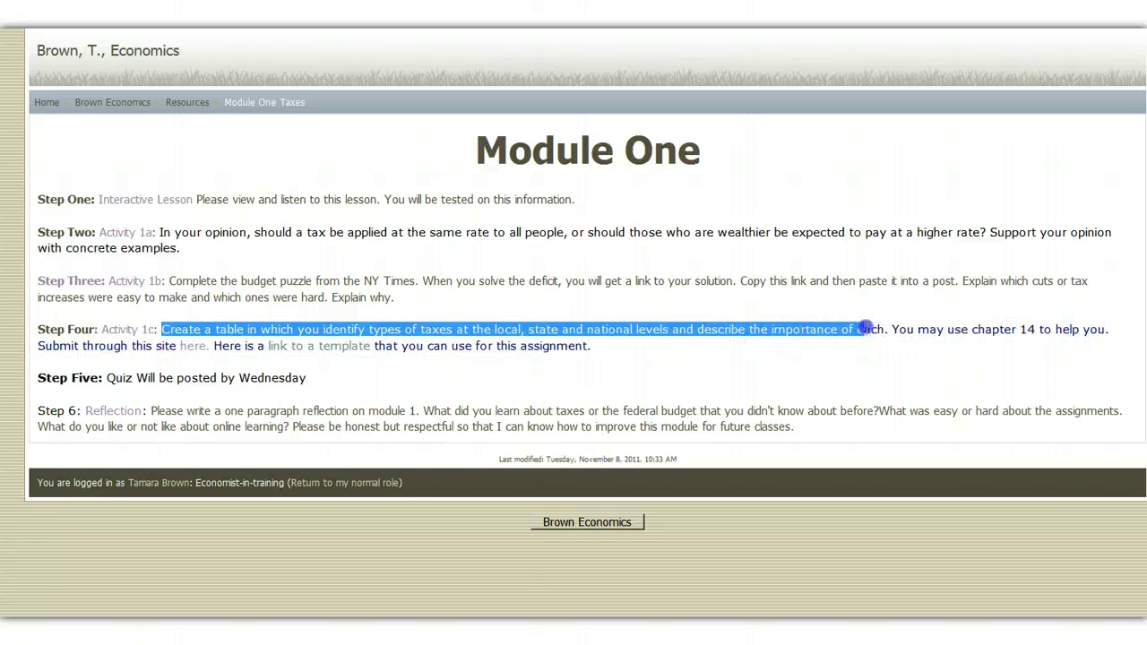
left_click(827, 384)
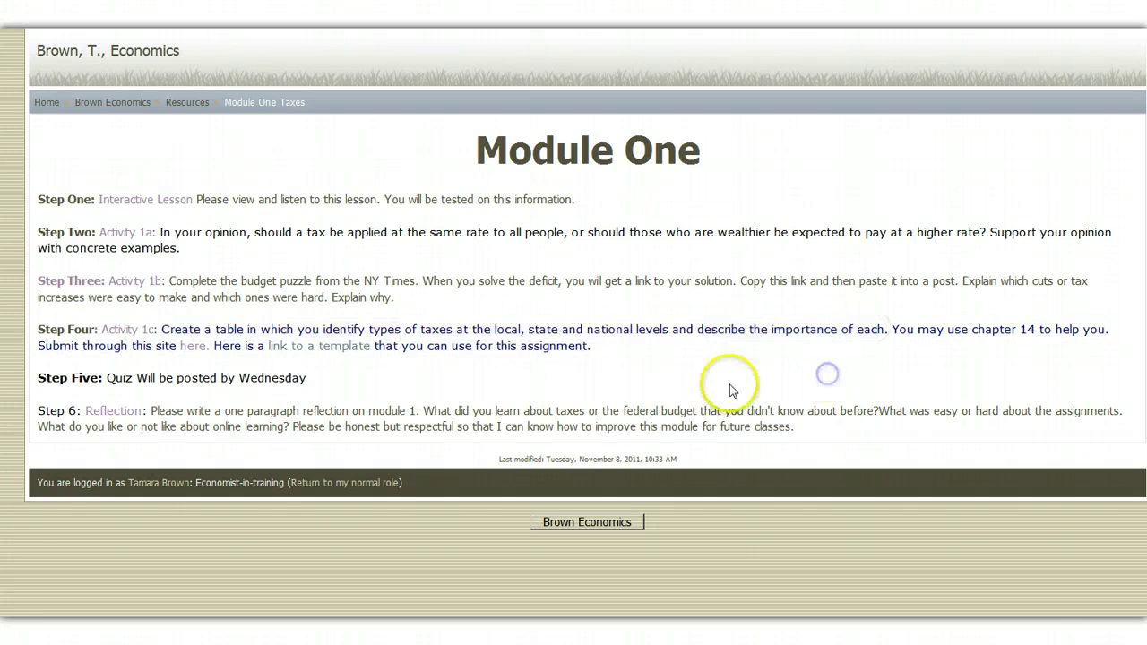
left_click(329, 352)
left_click(450, 430)
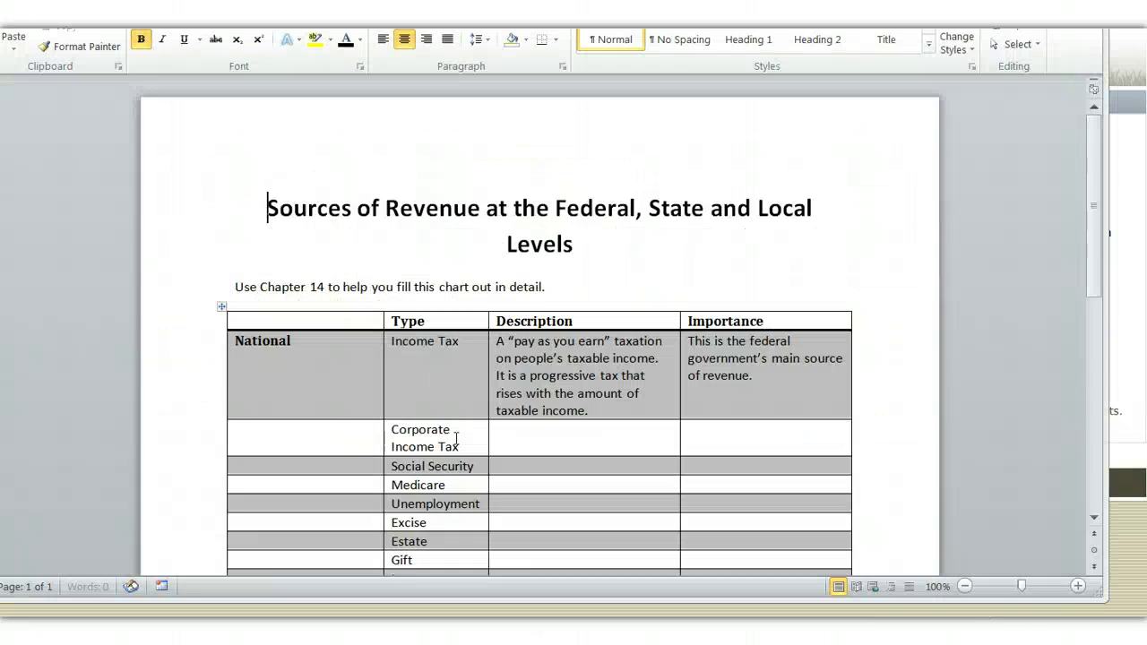
scroll(326, 473, "down", 3)
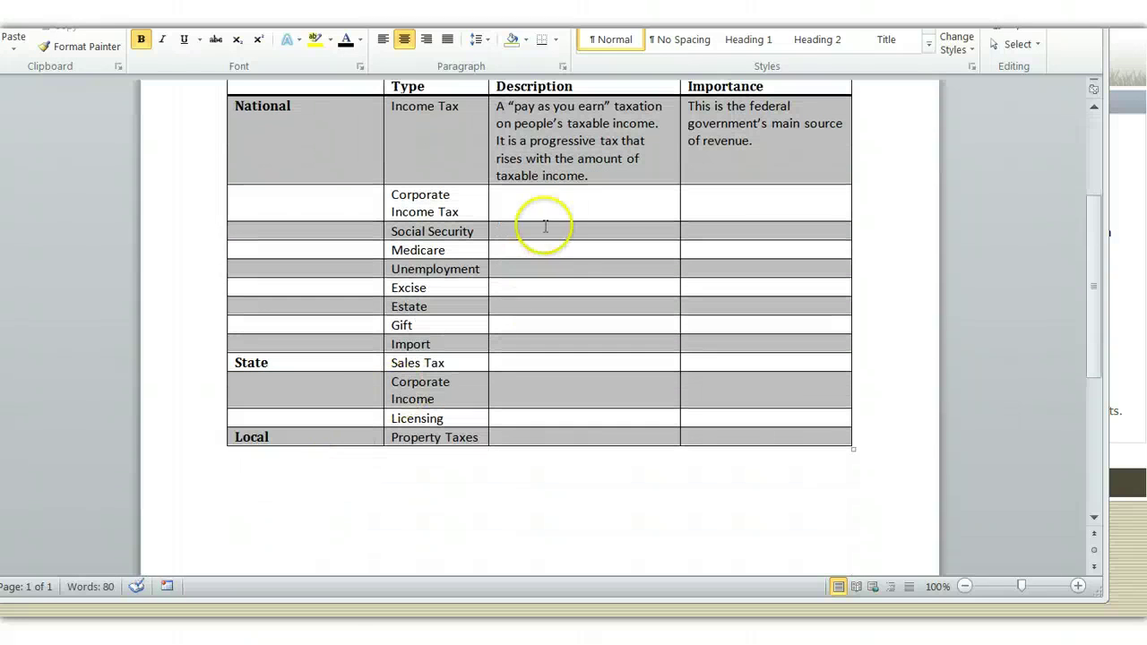
left_click(541, 194)
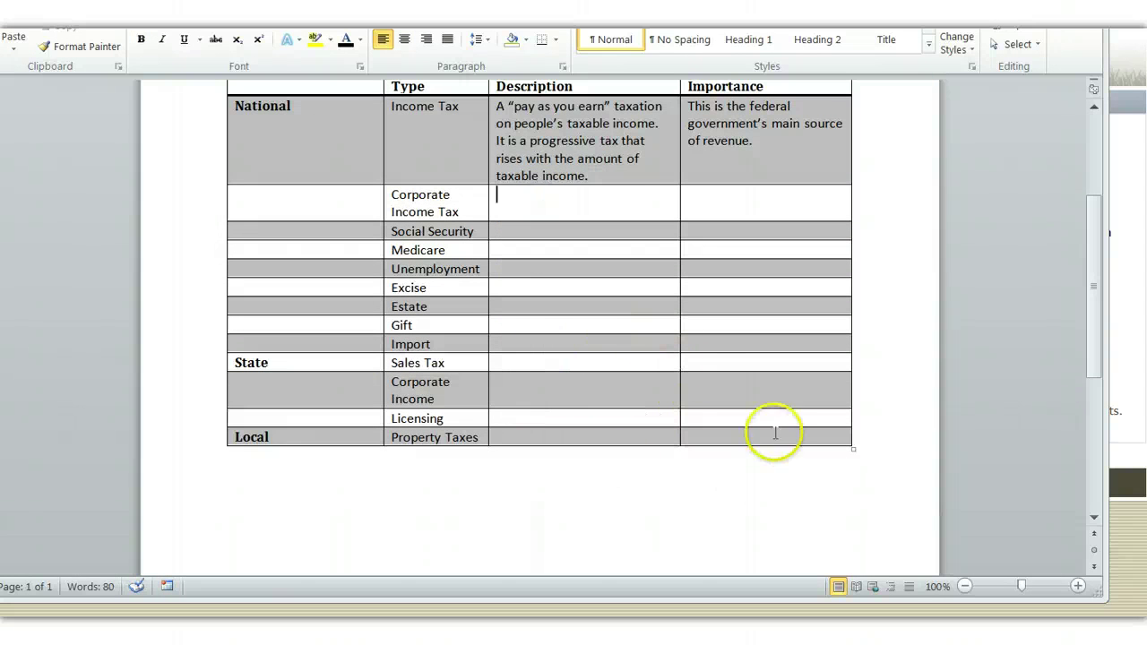
scroll(430, 296, "up", 3)
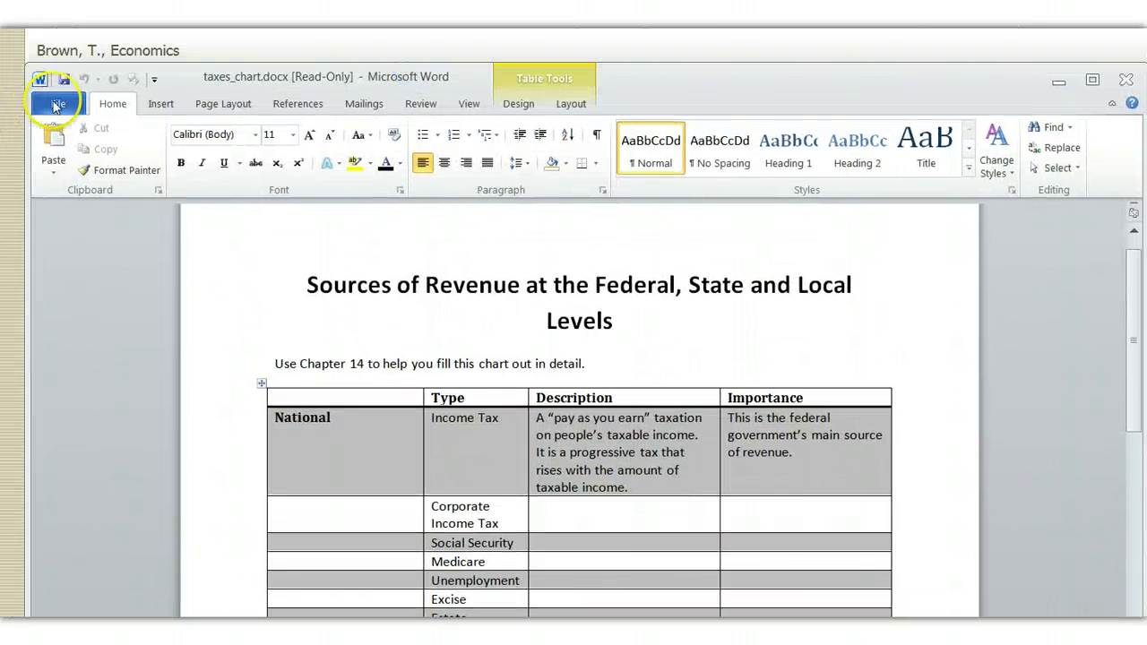
left_click(19, 0)
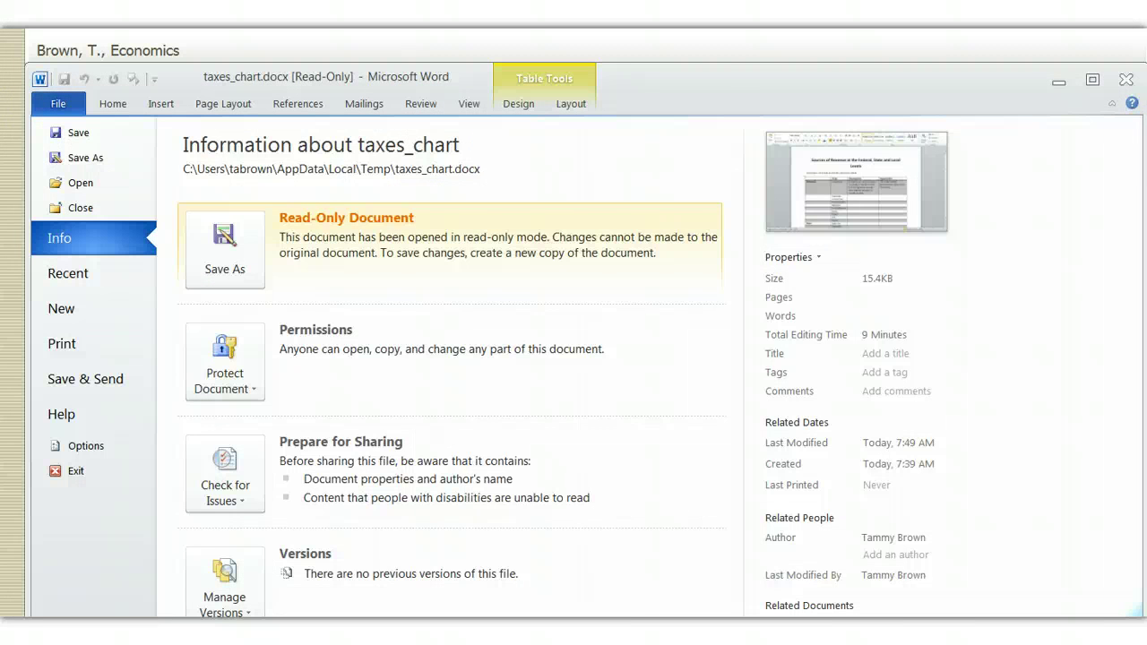
left_click(1126, 79)
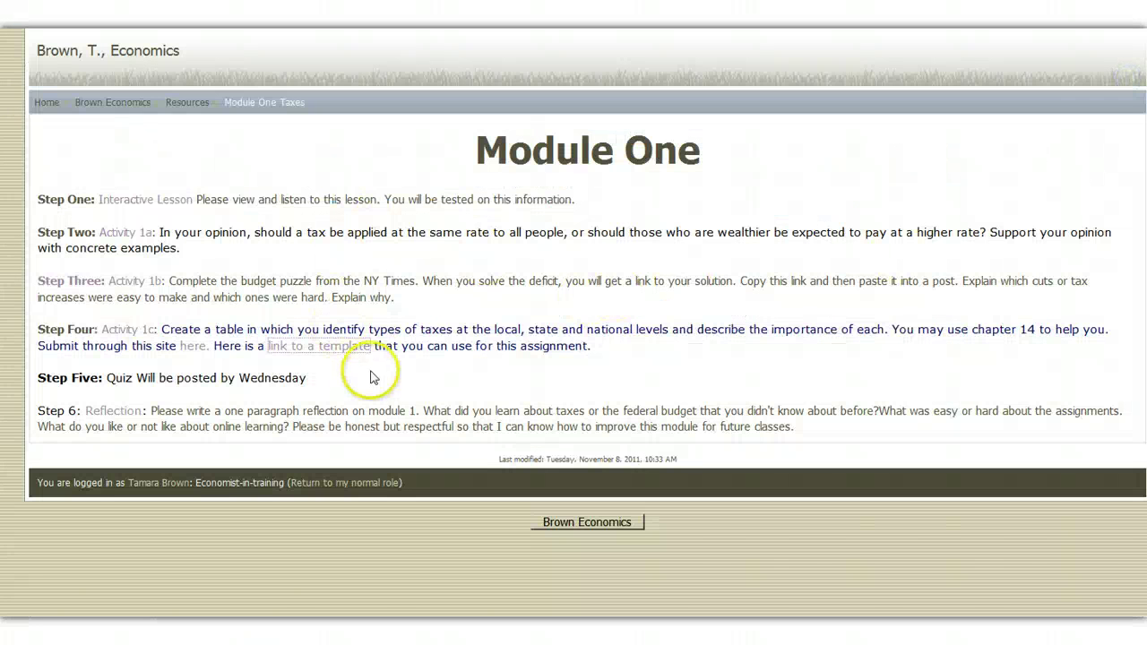
left_click(190, 350)
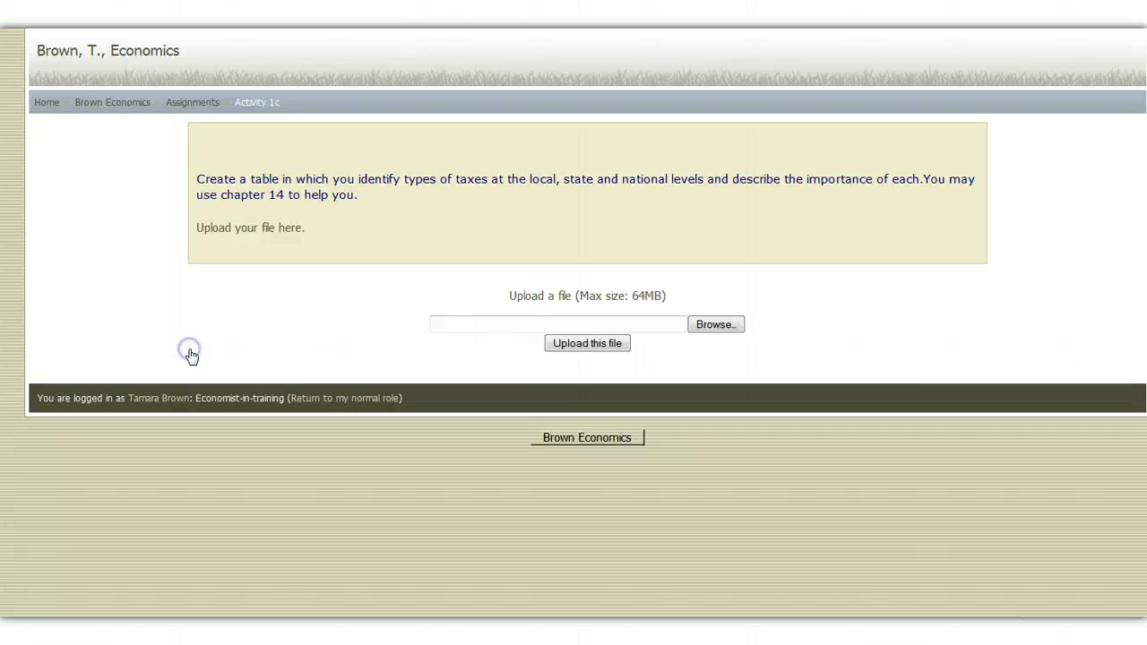
left_click(738, 328)
key("Escape")
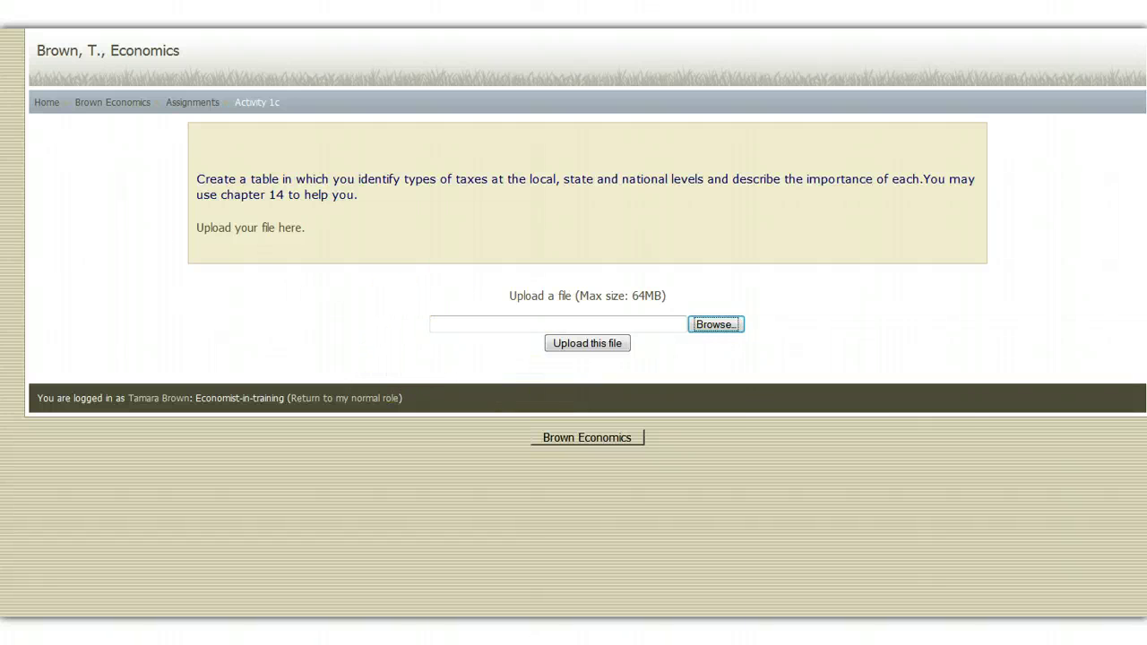
key("alt+Left")
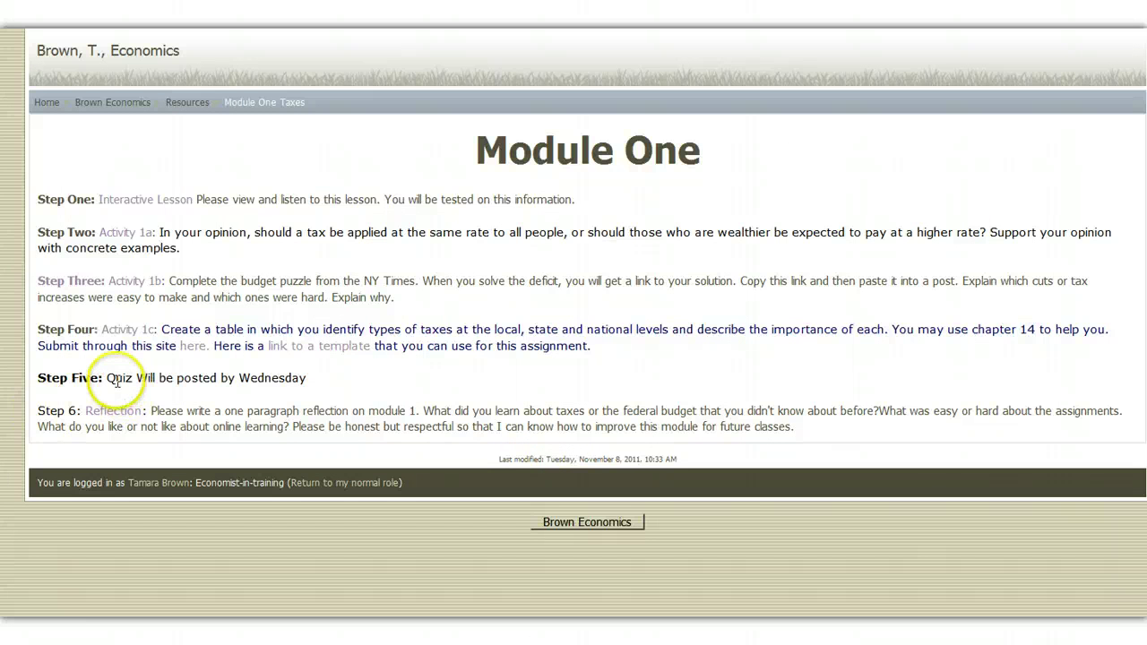
- Open the not-yet-started Reflection #1 journal from Module One's Step 6
left_click_drag(106, 378, 141, 378)
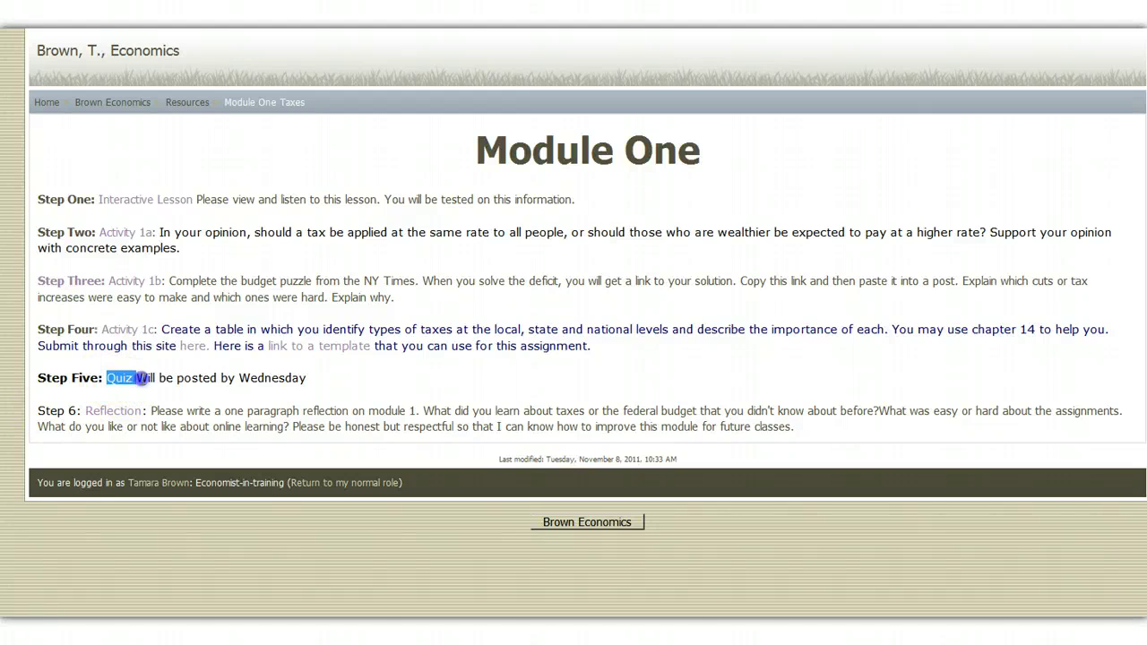
left_click(138, 381)
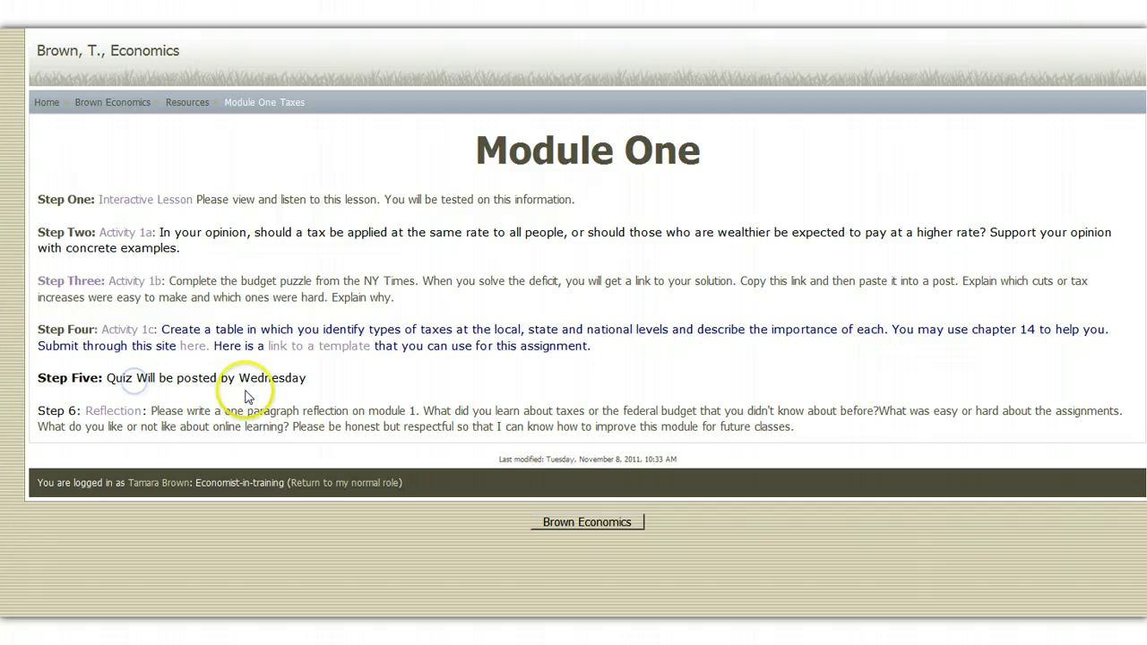
left_click(114, 412)
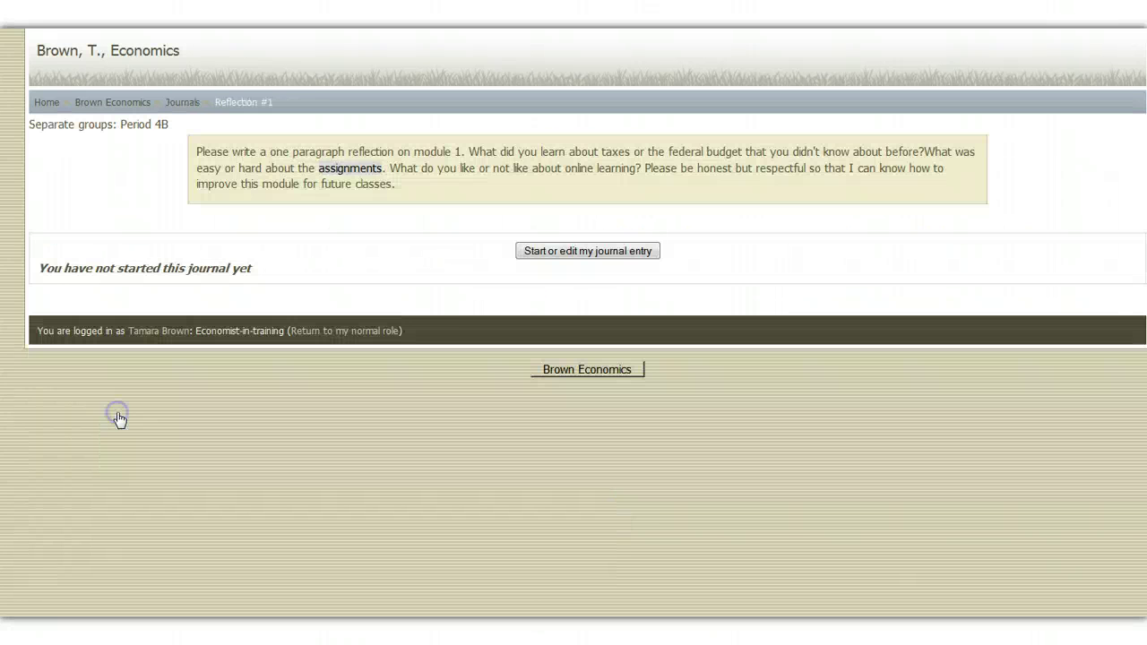
- Return to the Economics course home page and look over its content areas table
left_click(120, 104)
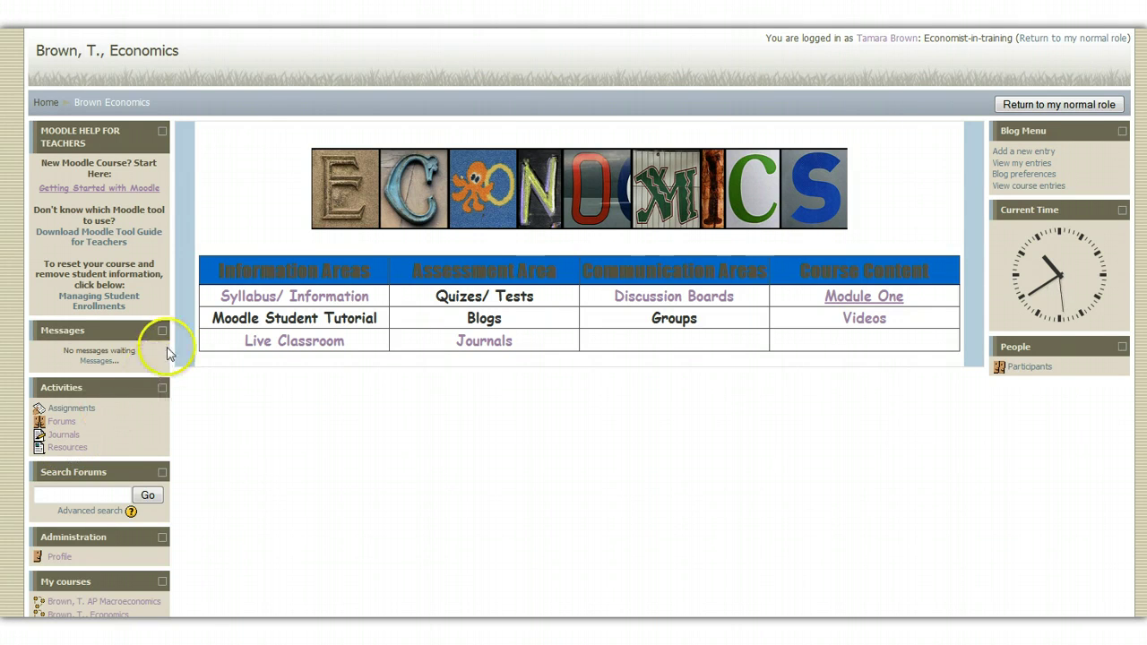
scroll(215, 493, "down", 3)
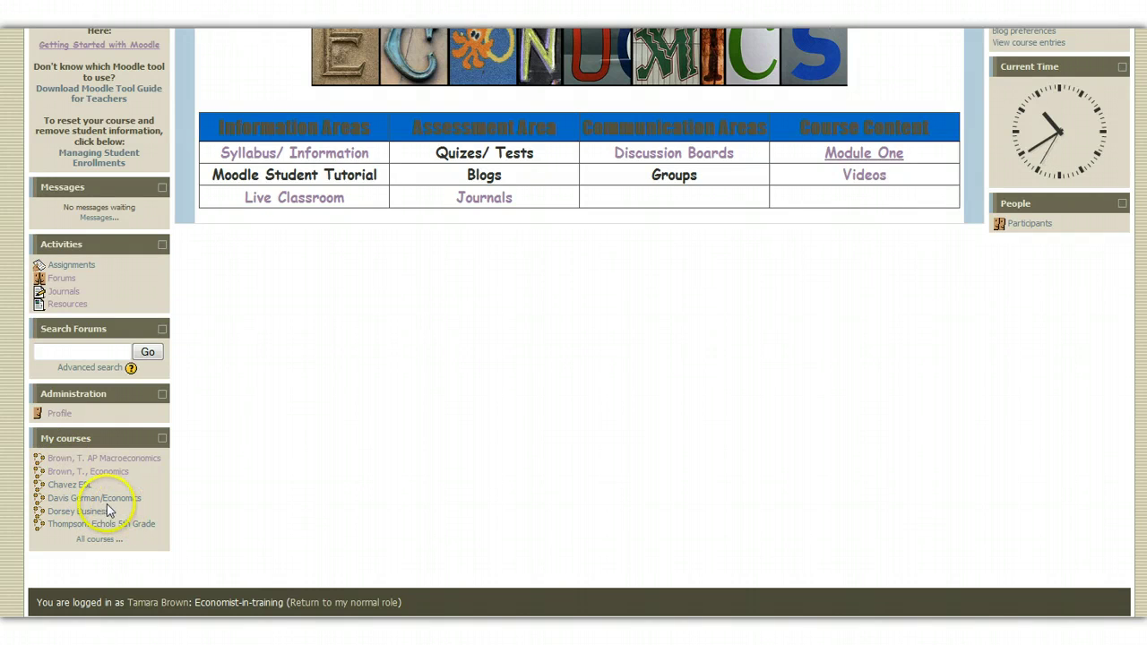
scroll(106, 500, "up", 2)
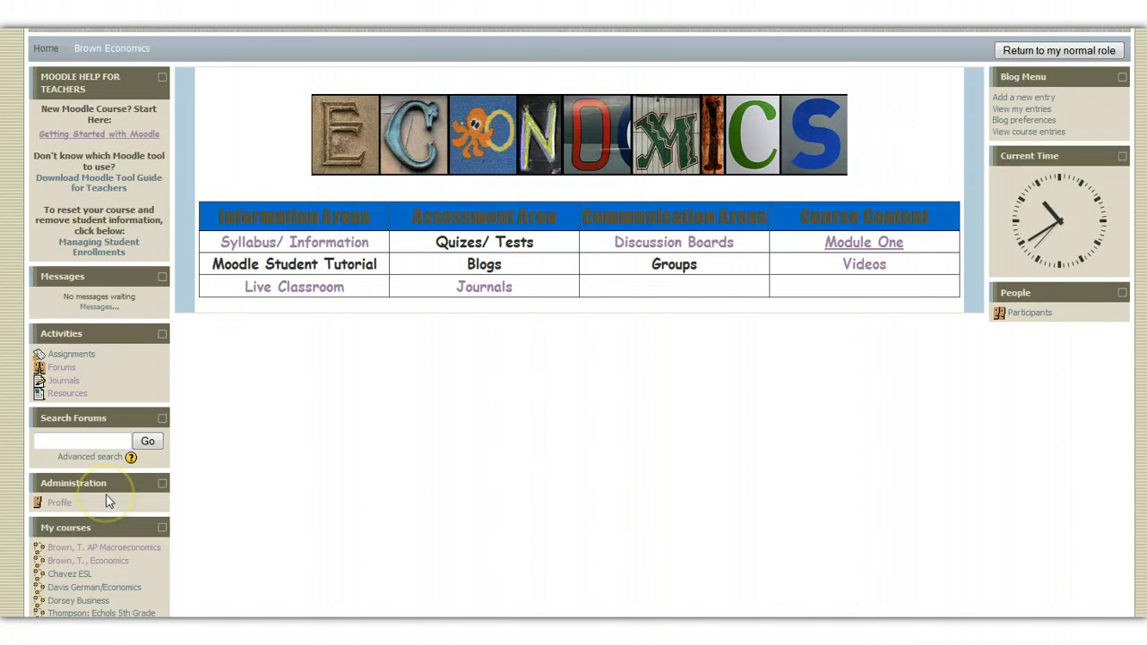
scroll(381, 475, "up", 1)
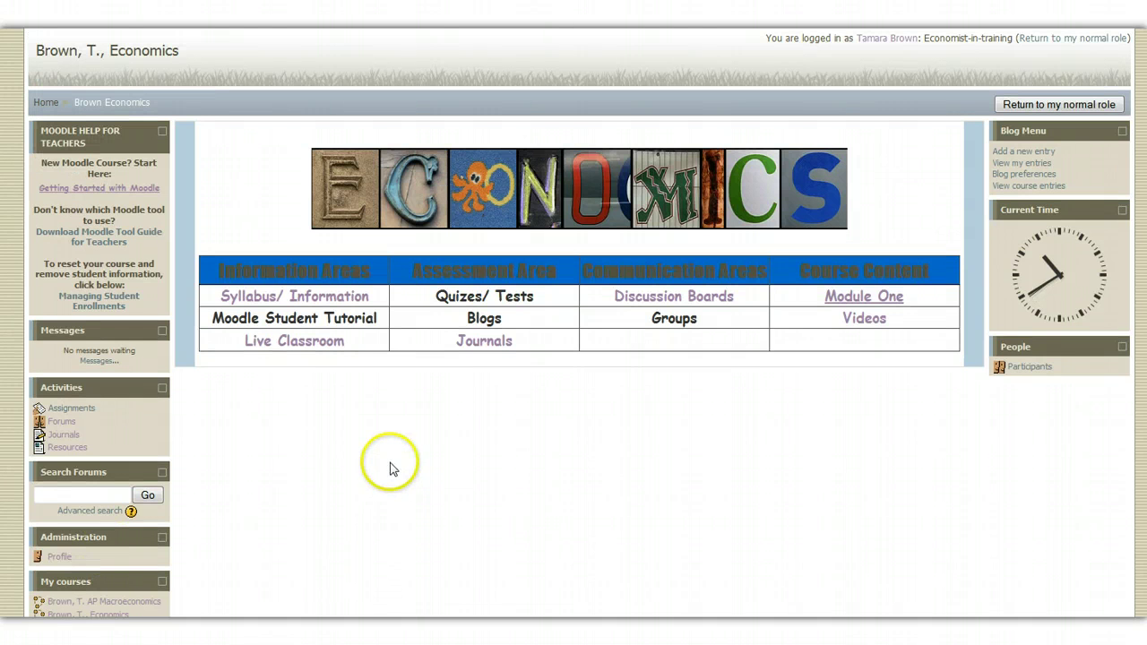
- Bring up the Period 4B participants list
left_click(1030, 369)
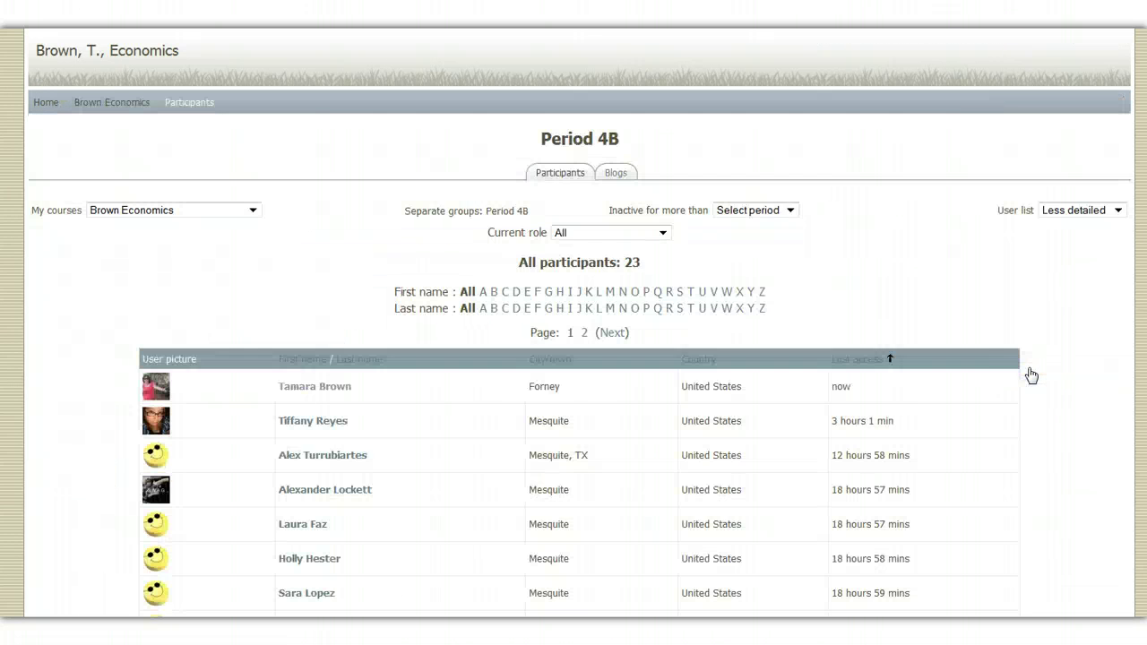
scroll(320, 436, "down", 5)
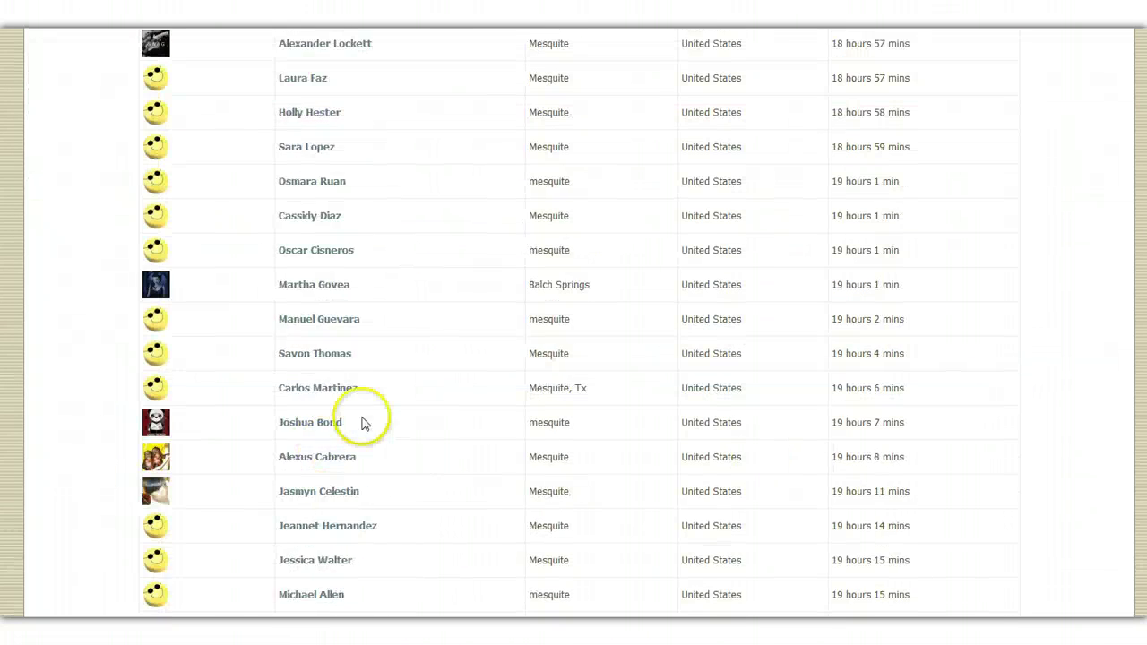
scroll(367, 423, "up", 5)
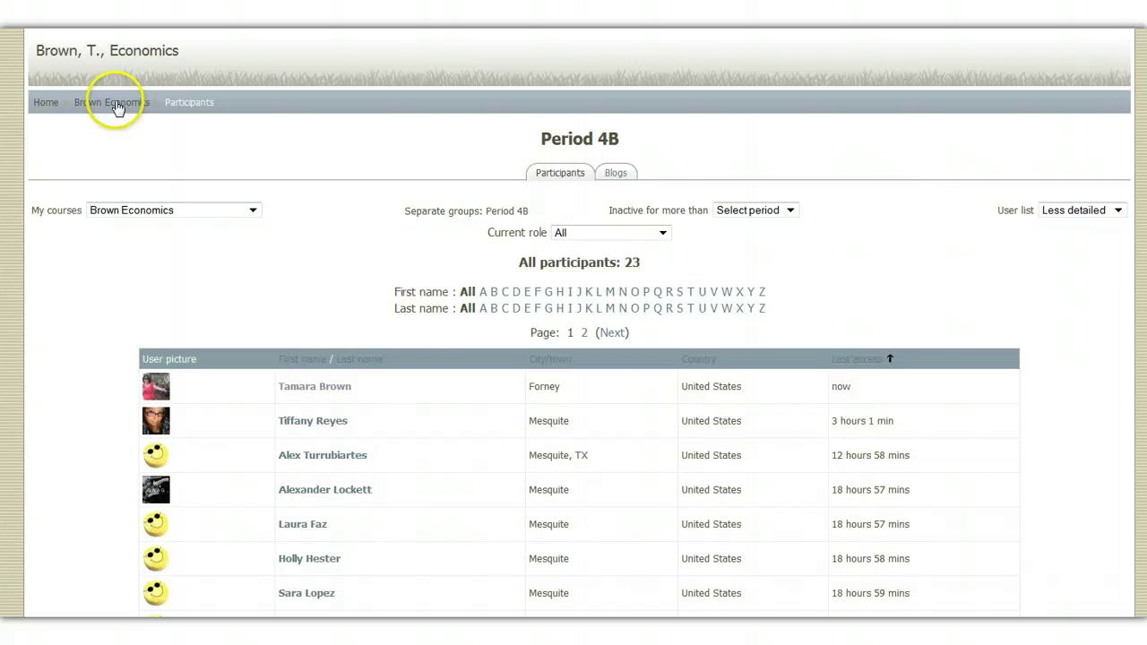
- Browse one student's profile, forum posts and blog, then go back to the Economics course home
left_click(297, 424)
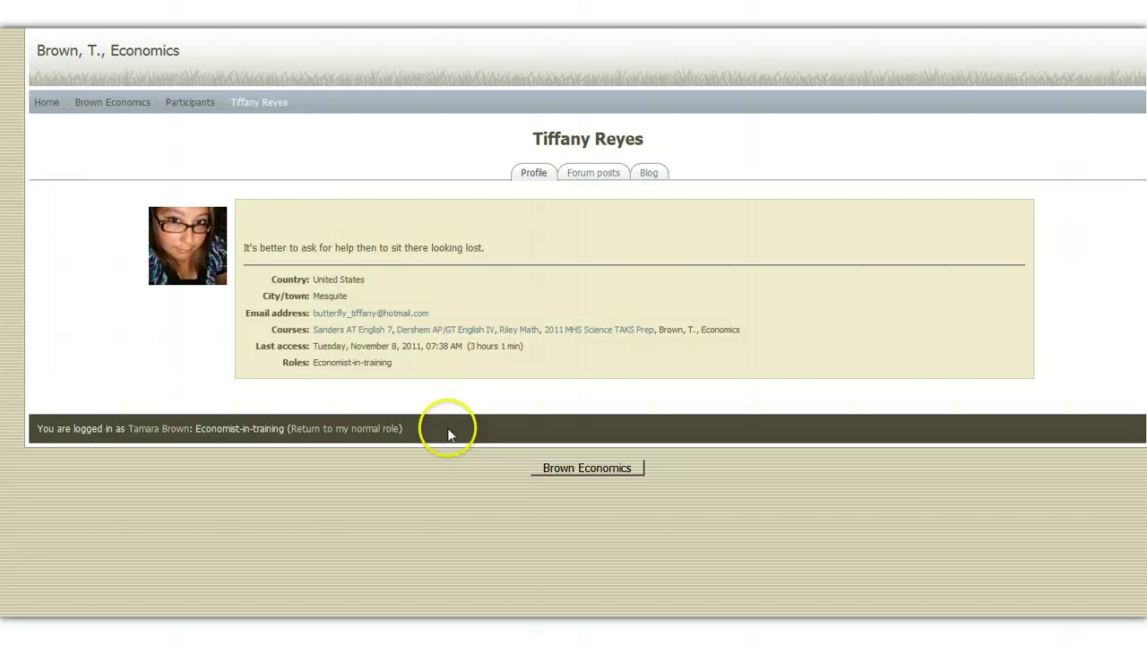
left_click(616, 178)
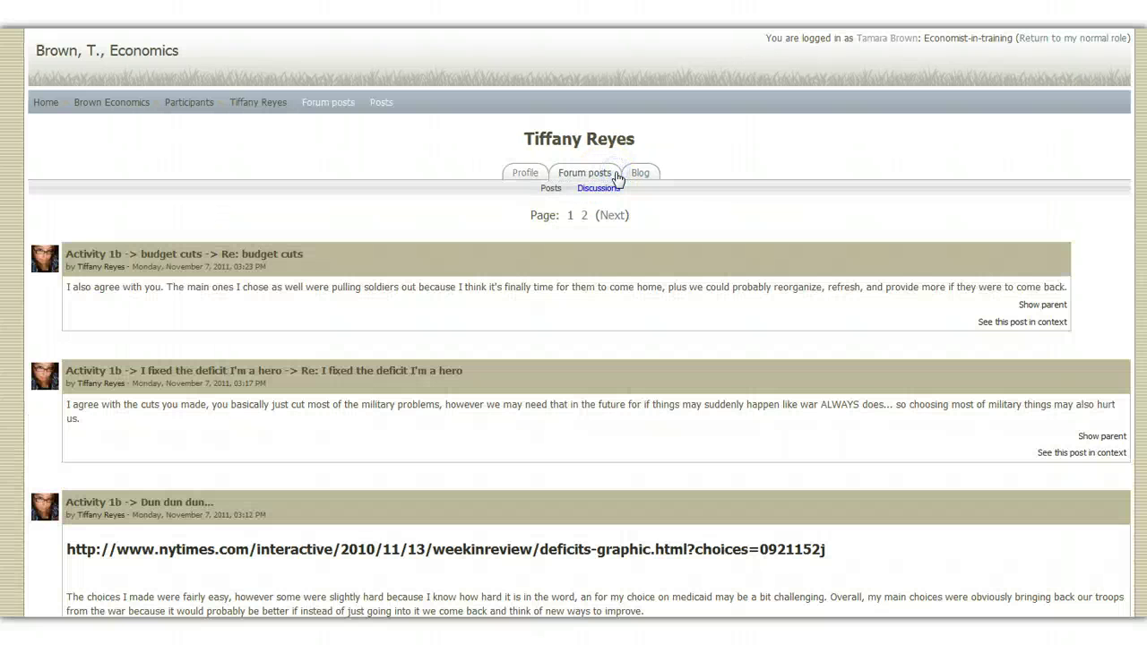
left_click(640, 173)
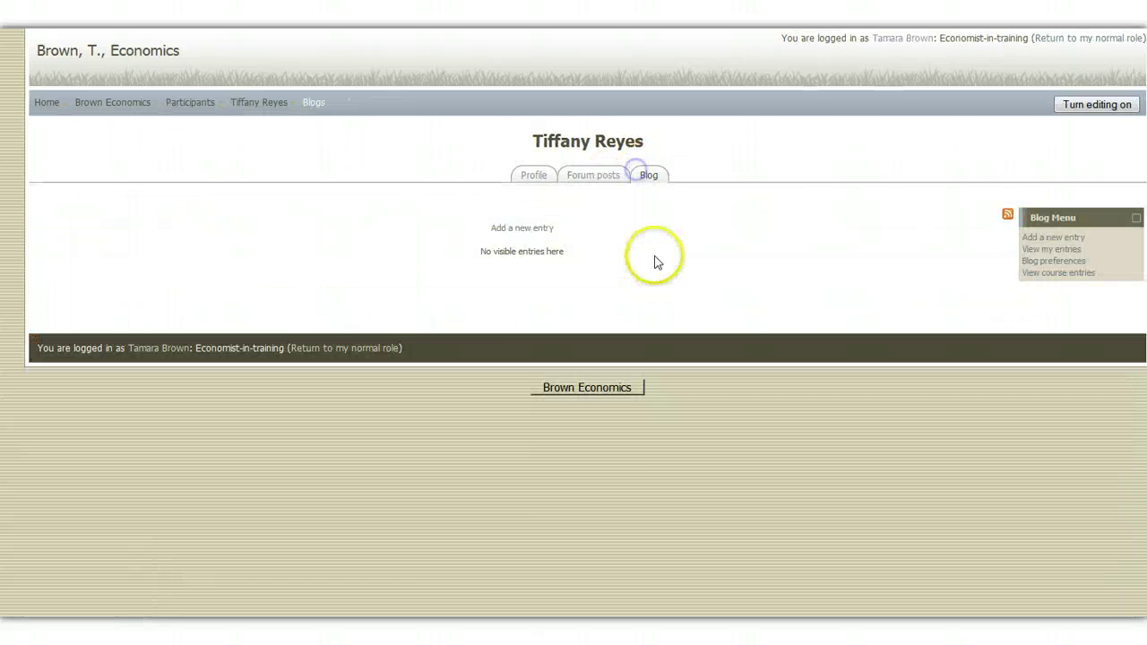
left_click(534, 176)
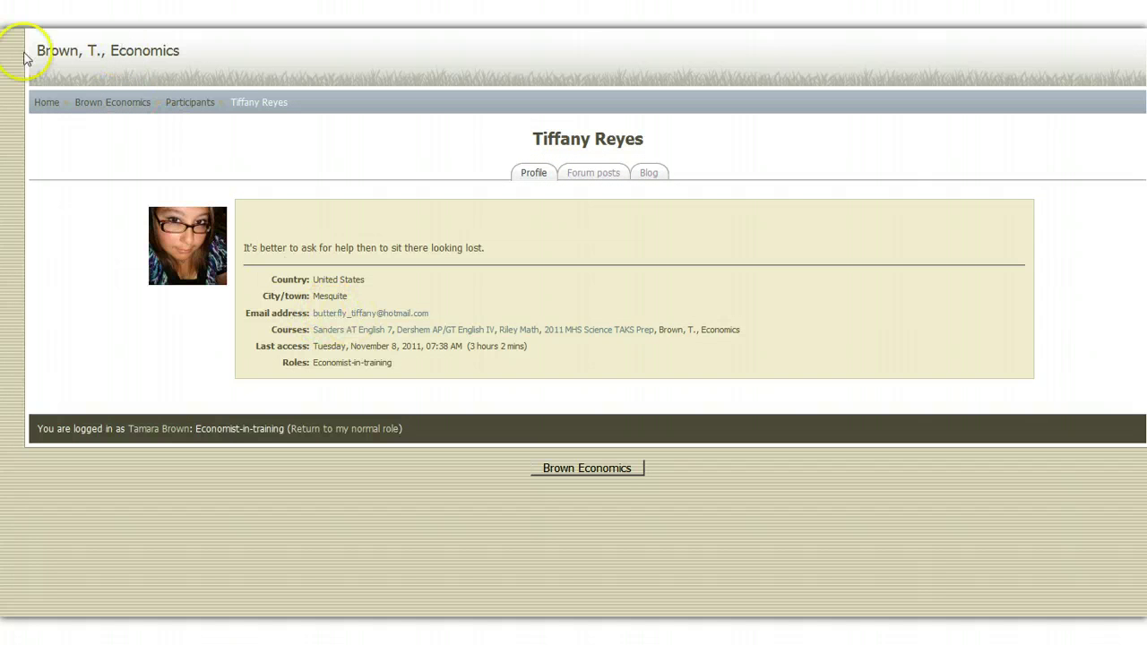
left_click(119, 106)
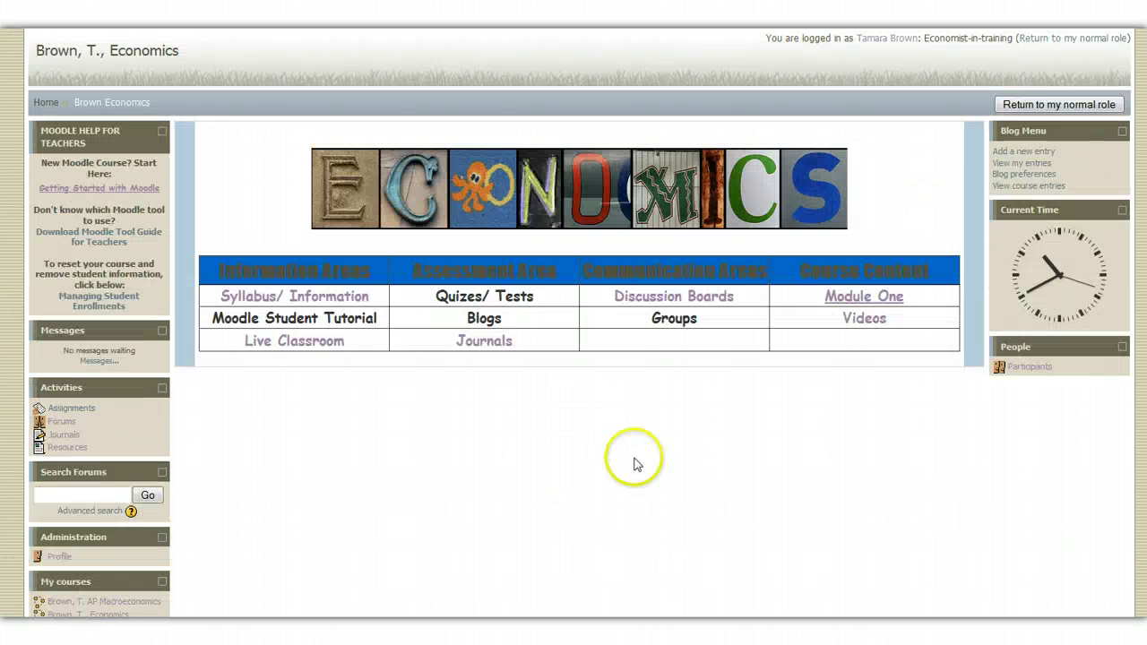
- Open the ask-the-teacher forum from Discussion Boards, still empty for Period 4B
left_click(672, 296)
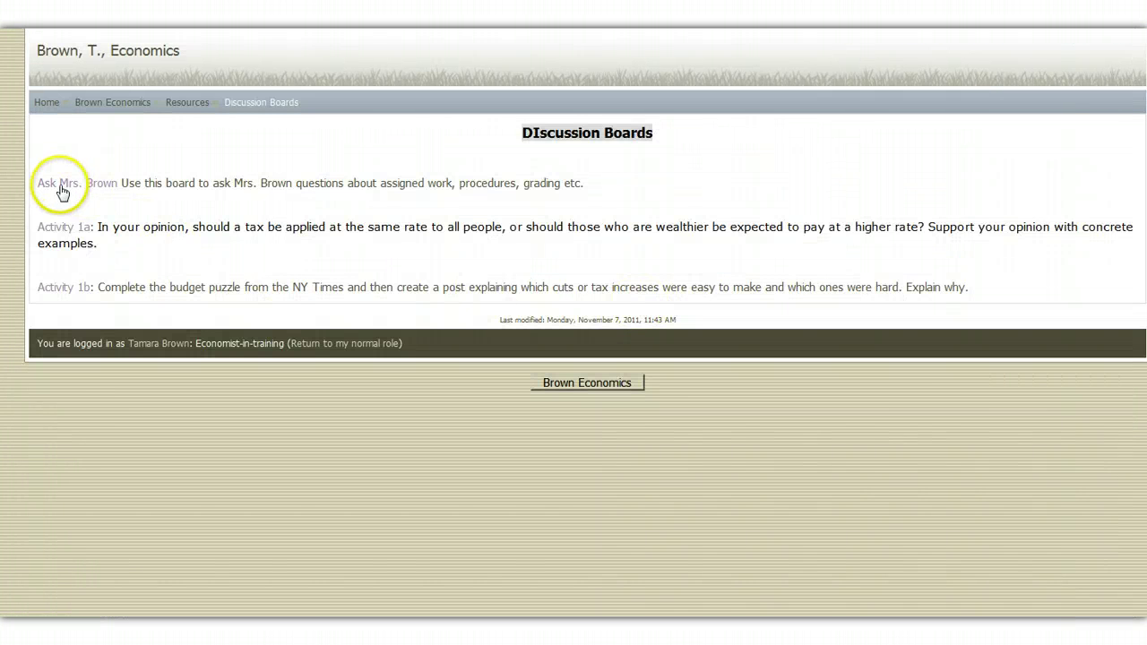
left_click(77, 192)
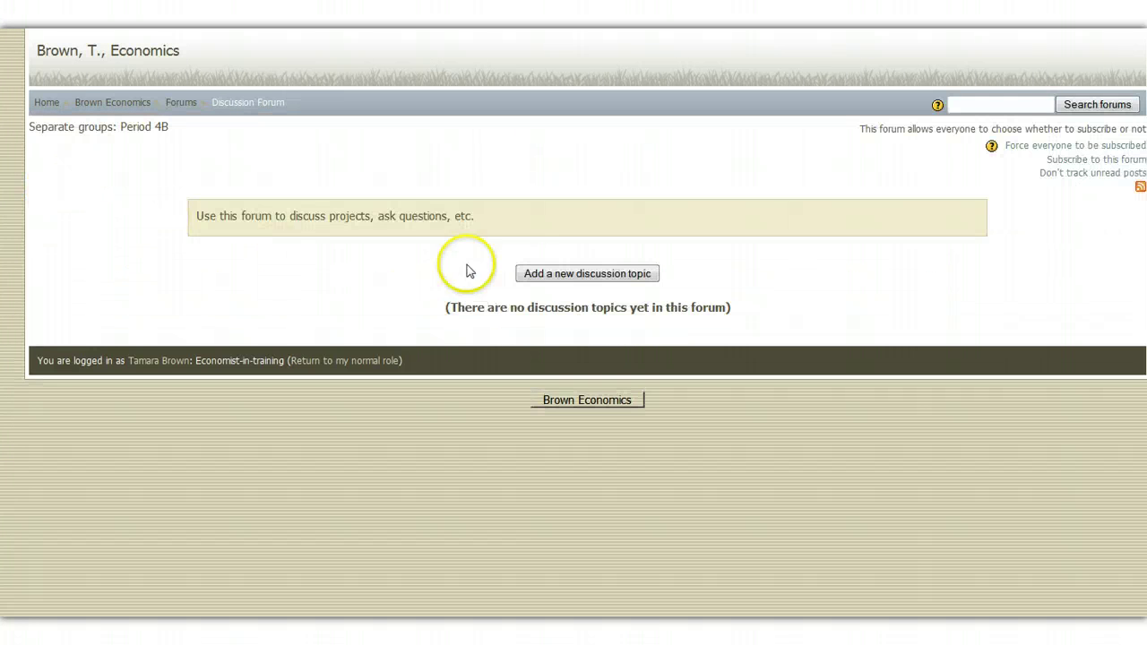
left_click(566, 281)
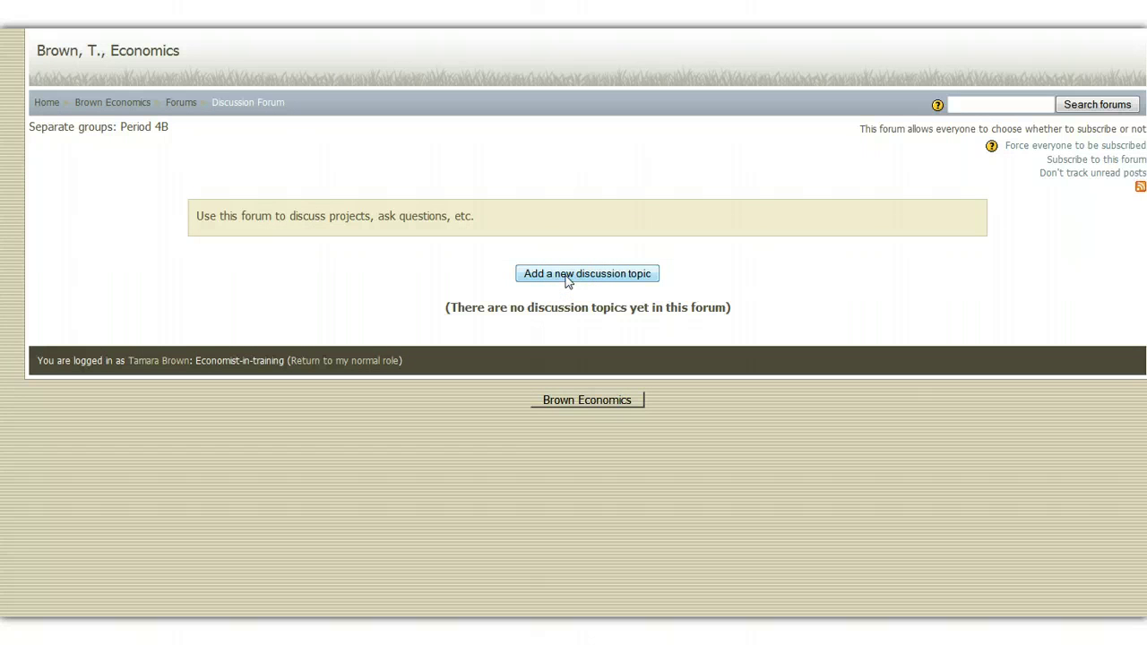